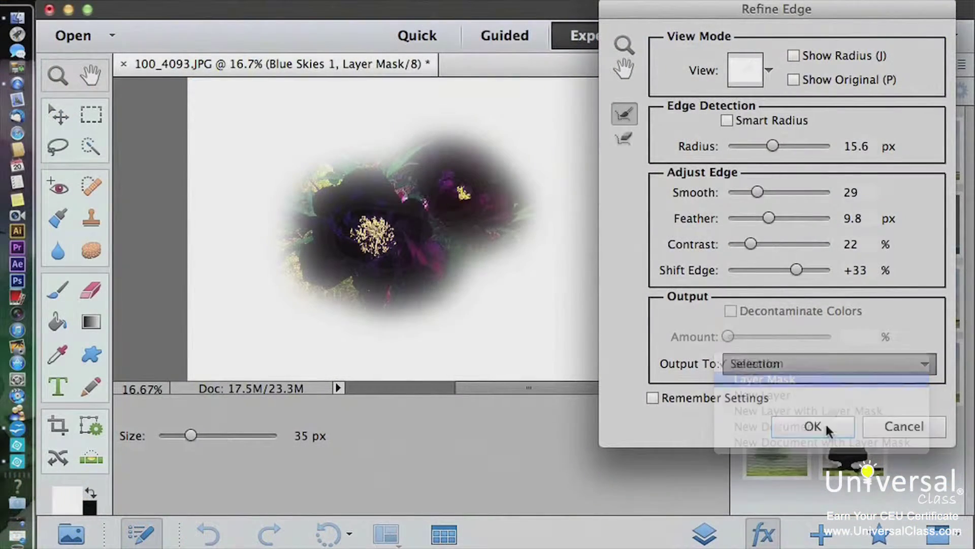
Apply Refine Edge, blend the fill layer in Screen, add Colored Pencil, deselect, then paint olive
{"action": "left_click", "coordinate": [827, 429]}
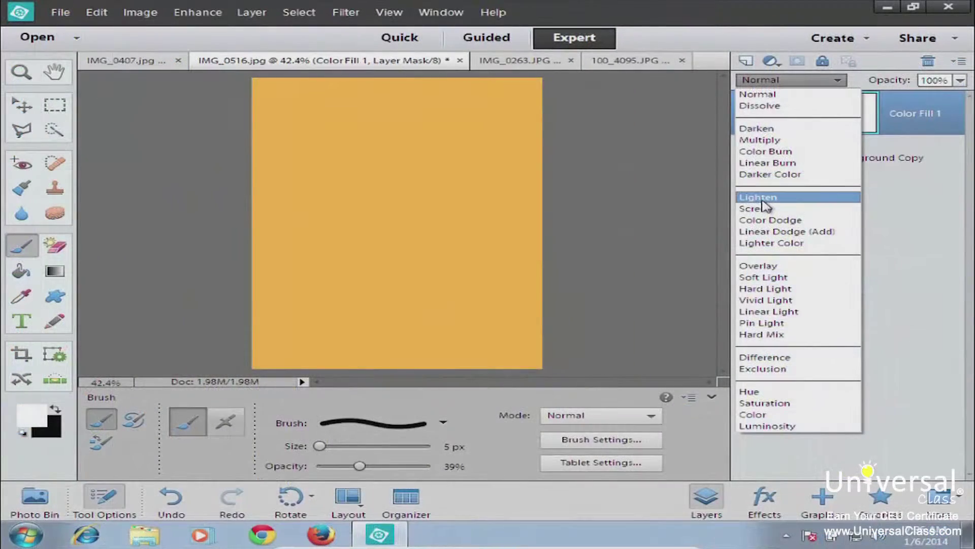
{"action": "left_click", "coordinate": [762, 207]}
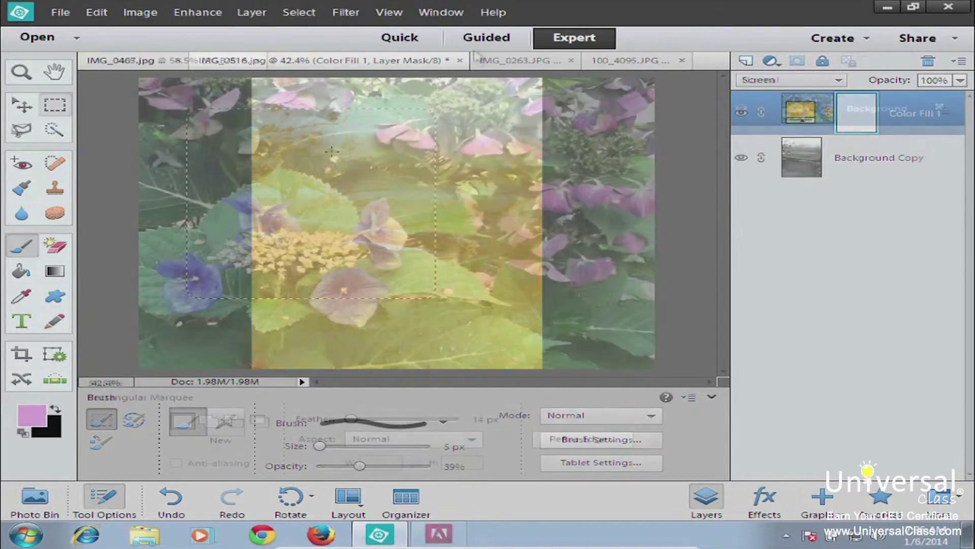
{"action": "left_click", "coordinate": [346, 12]}
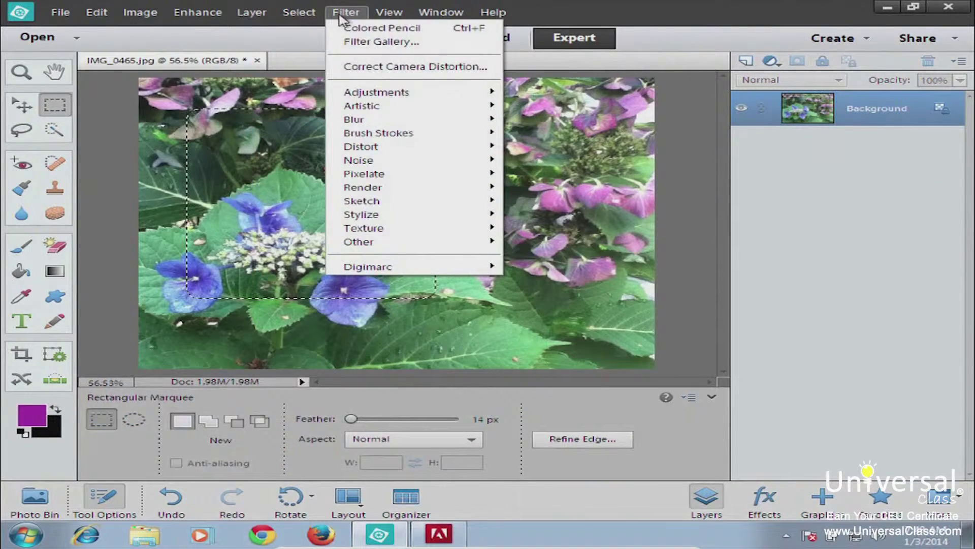
{"action": "left_click", "coordinate": [374, 28]}
{"action": "key", "text": "ctrl+d"}
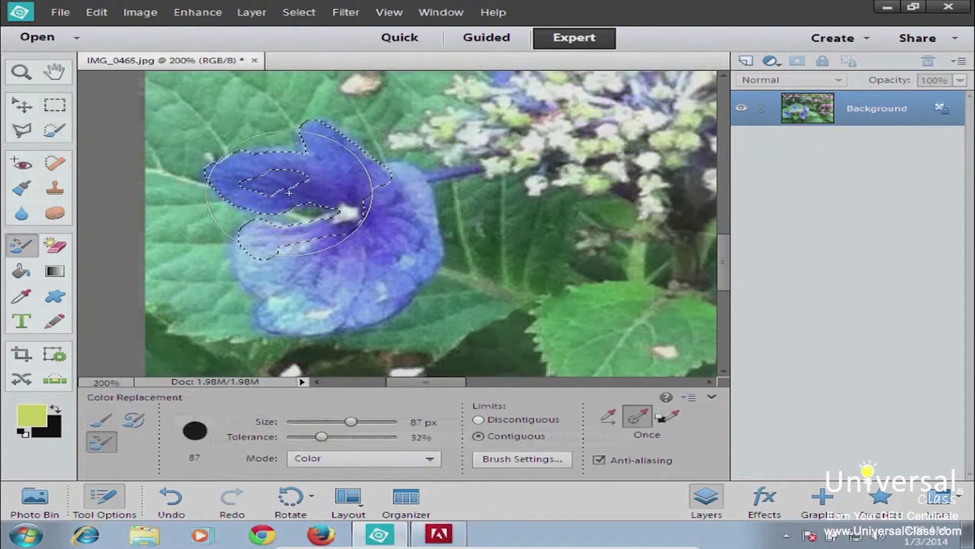
{"action": "mouse_move", "coordinate": [283, 178]}
{"action": "left_mouse_down"}
{"action": "mouse_move", "coordinate": [315, 178]}
{"action": "mouse_move", "coordinate": [325, 198]}
{"action": "mouse_move", "coordinate": [265, 191]}
{"action": "mouse_move", "coordinate": [330, 152]}
{"action": "mouse_move", "coordinate": [285, 168]}
{"action": "left_mouse_up"}
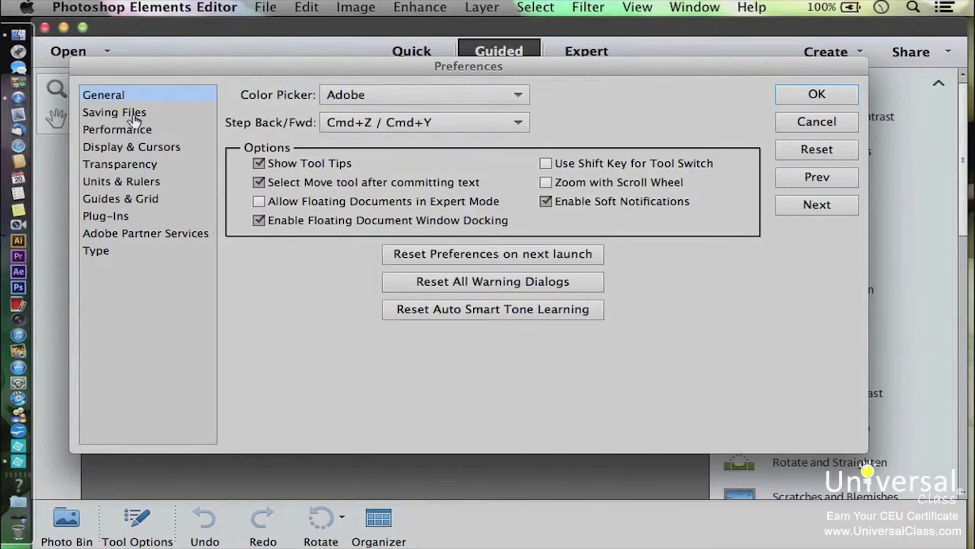
Show the Saving Files preferences, zoom the Navigator from 7.92% to about 67%, and pan down to the leaves
{"action": "left_click", "coordinate": [132, 116]}
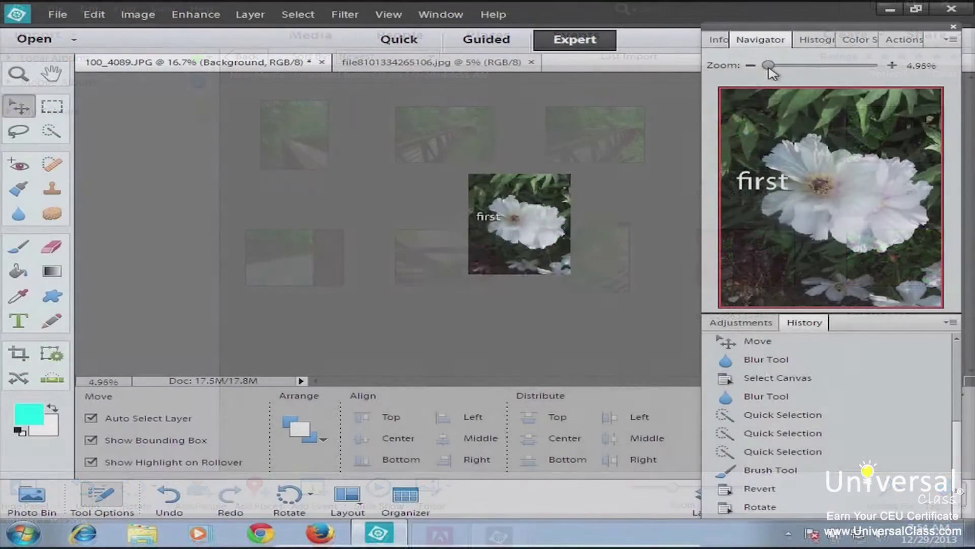
{"action": "mouse_move", "coordinate": [771, 71]}
{"action": "left_mouse_down"}
{"action": "mouse_move", "coordinate": [762, 71]}
{"action": "mouse_move", "coordinate": [773, 68]}
{"action": "left_mouse_up"}
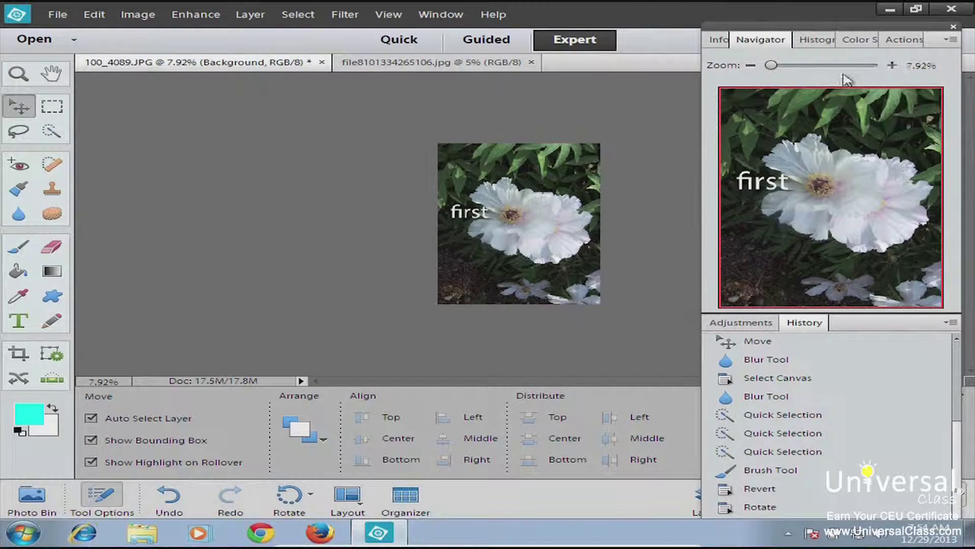
{"action": "mouse_move", "coordinate": [772, 69]}
{"action": "left_mouse_down"}
{"action": "mouse_move", "coordinate": [821, 70]}
{"action": "mouse_move", "coordinate": [785, 74]}
{"action": "left_mouse_up"}
{"action": "left_click_drag", "start_coordinate": [879, 224], "coordinate": [881, 251]}
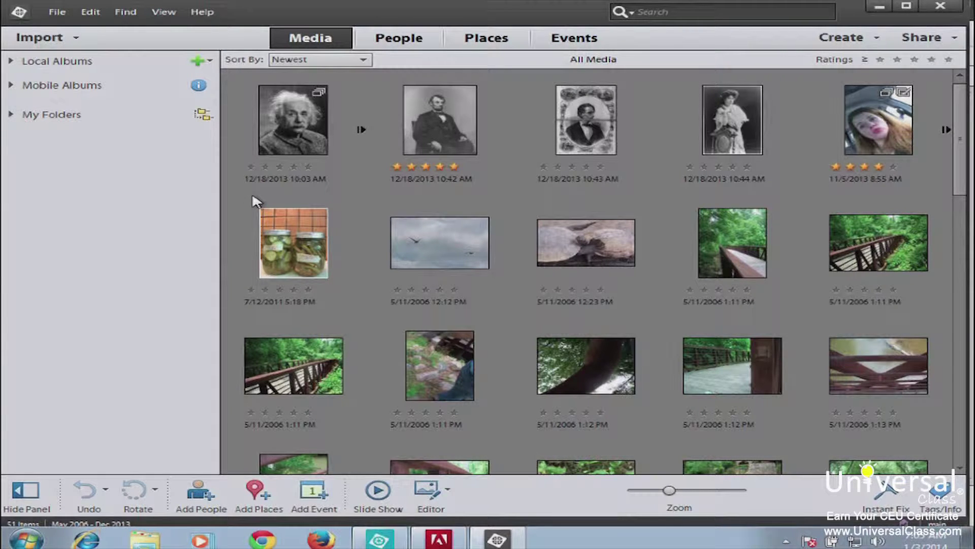
Add the selected photos to the new Turtles album, switch to film strip view, and expand Quick mode's Color adjustment
{"action": "left_click", "coordinate": [59, 16]}
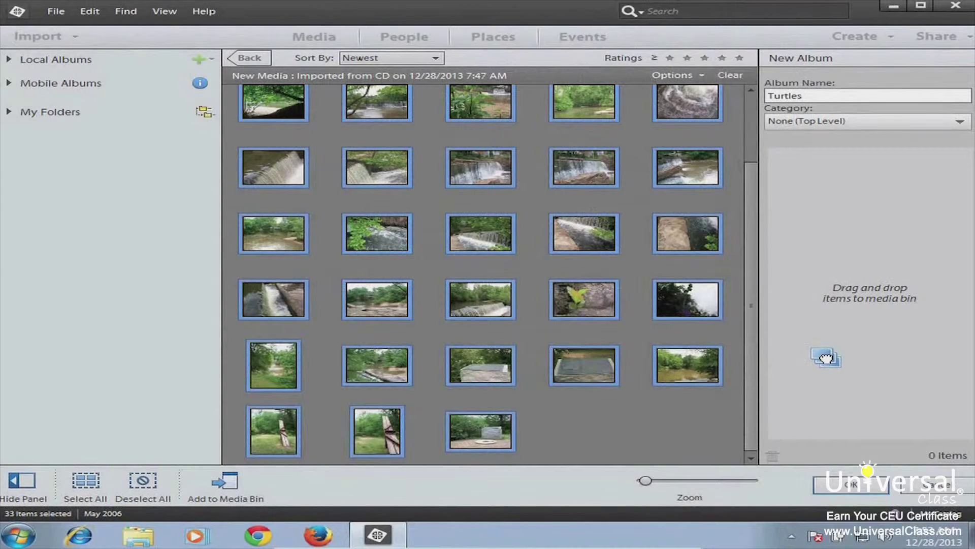
{"action": "left_click_drag", "start_coordinate": [828, 355], "coordinate": [843, 292]}
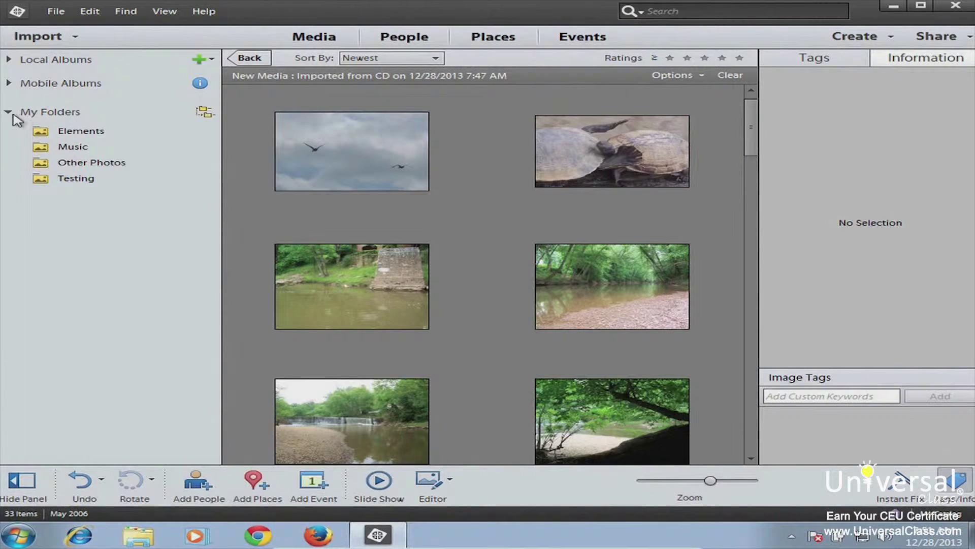
{"action": "left_click", "coordinate": [9, 112]}
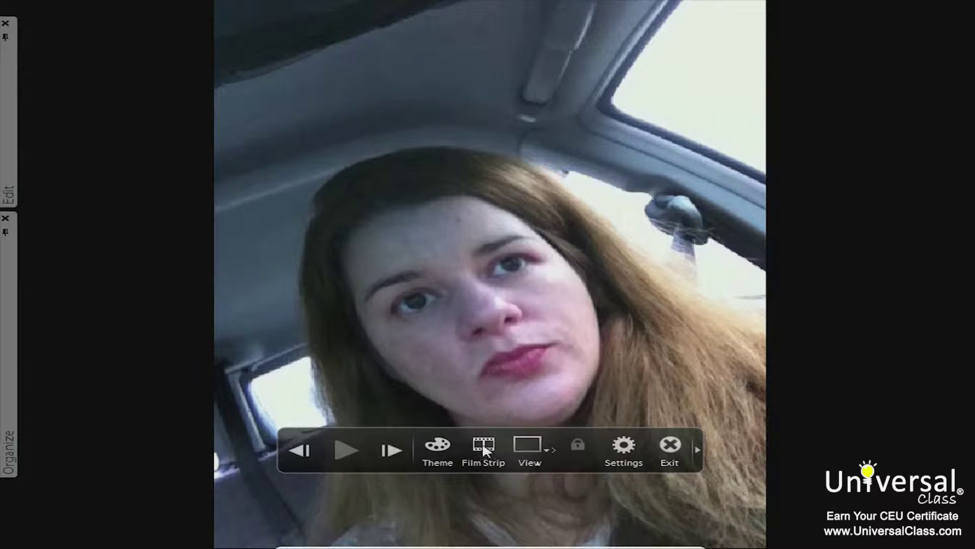
{"action": "left_click", "coordinate": [484, 447]}
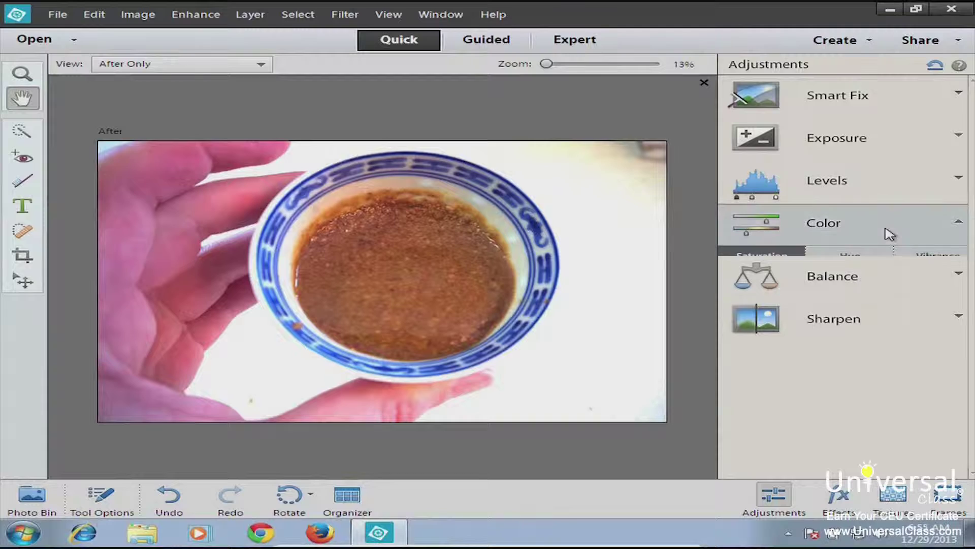
{"action": "left_click", "coordinate": [884, 233]}
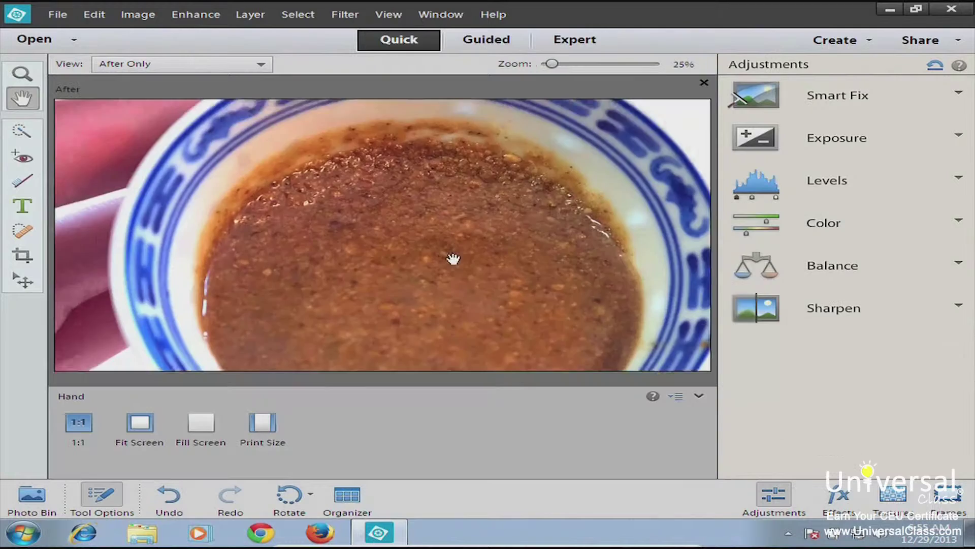
Pan around the bowl photo, restore the word 'first' with Redo Type Tool, and deselect it
{"action": "left_click_drag", "start_coordinate": [451, 258], "coordinate": [340, 205]}
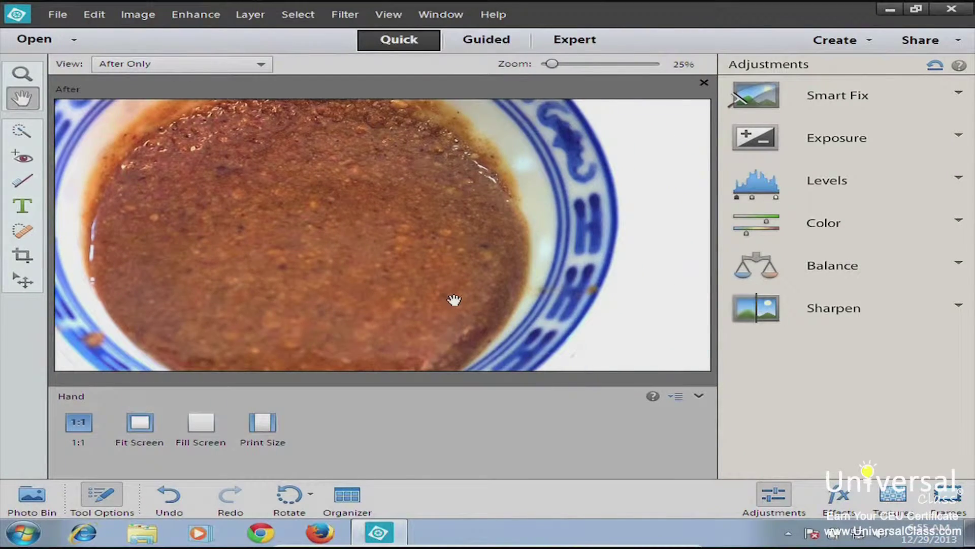
{"action": "left_click_drag", "start_coordinate": [453, 299], "coordinate": [519, 288]}
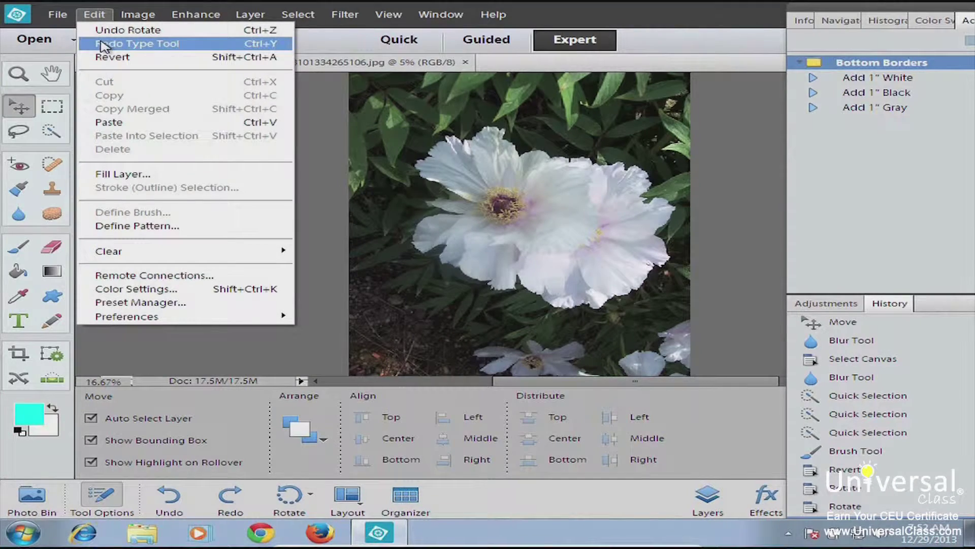
{"action": "left_click", "coordinate": [104, 45]}
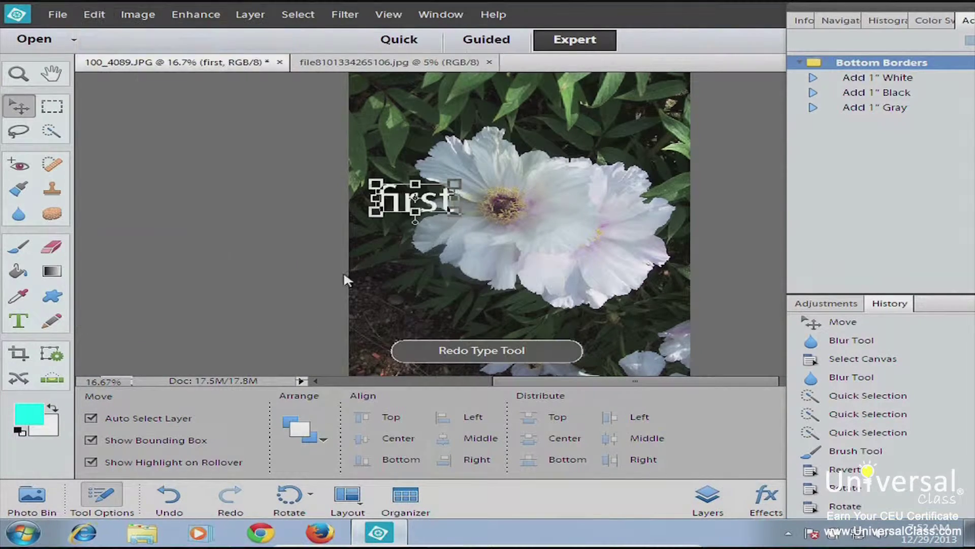
{"action": "left_click", "coordinate": [297, 266]}
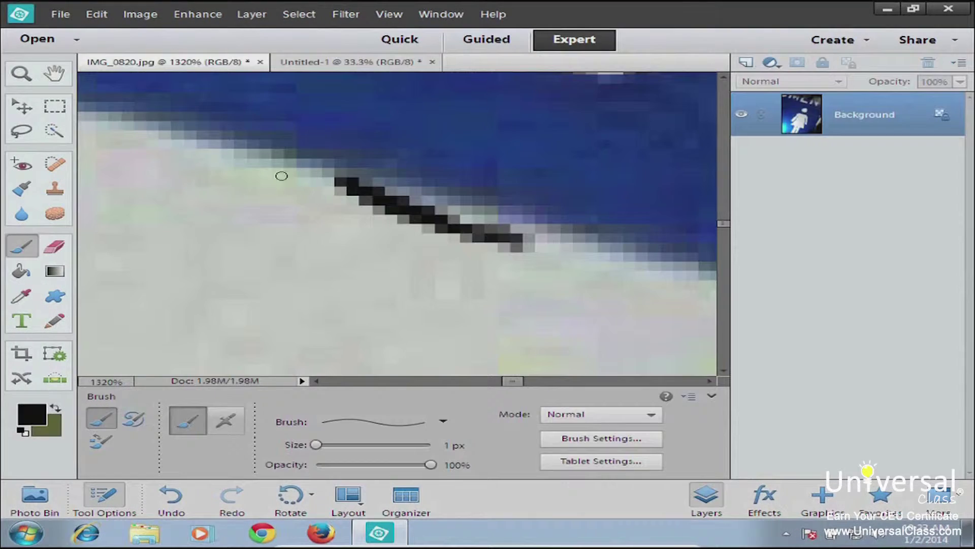
Undo a black brush stroke, set the Foot layer to Overlay, and choose the Fade slide transition
{"action": "mouse_move", "coordinate": [261, 226]}
{"action": "left_mouse_down"}
{"action": "mouse_move", "coordinate": [324, 186]}
{"action": "mouse_move", "coordinate": [412, 174]}
{"action": "mouse_move", "coordinate": [445, 152]}
{"action": "mouse_move", "coordinate": [429, 111]}
{"action": "mouse_move", "coordinate": [427, 141]}
{"action": "mouse_move", "coordinate": [377, 191]}
{"action": "mouse_move", "coordinate": [307, 207]}
{"action": "mouse_move", "coordinate": [267, 239]}
{"action": "mouse_move", "coordinate": [405, 165]}
{"action": "left_mouse_up"}
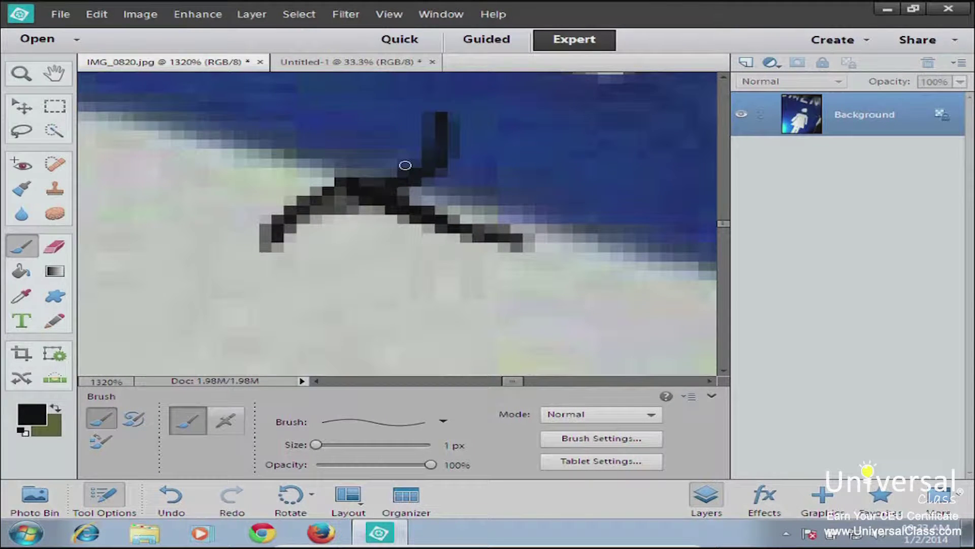
{"action": "key", "text": "ctrl+z"}
{"action": "key", "text": "ctrl+z"}
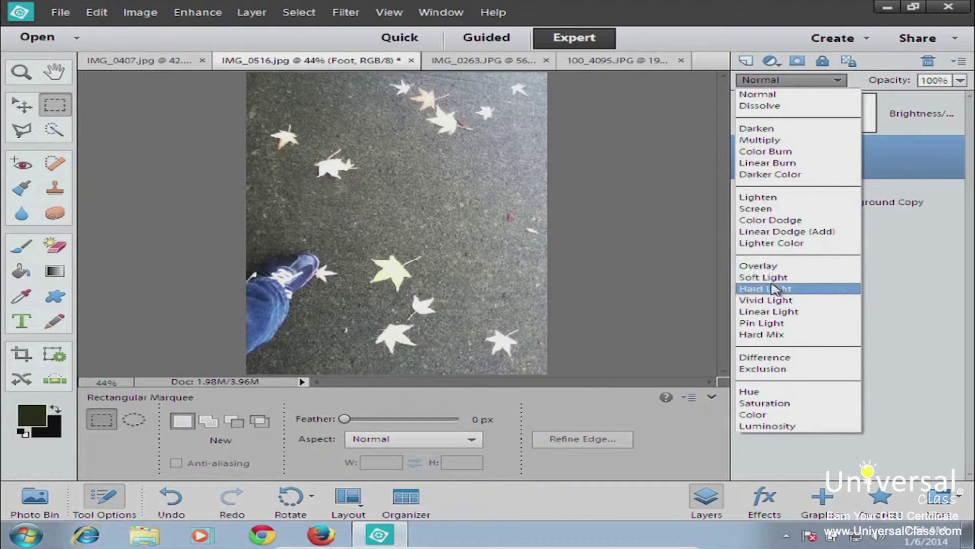
{"action": "left_click", "coordinate": [775, 266]}
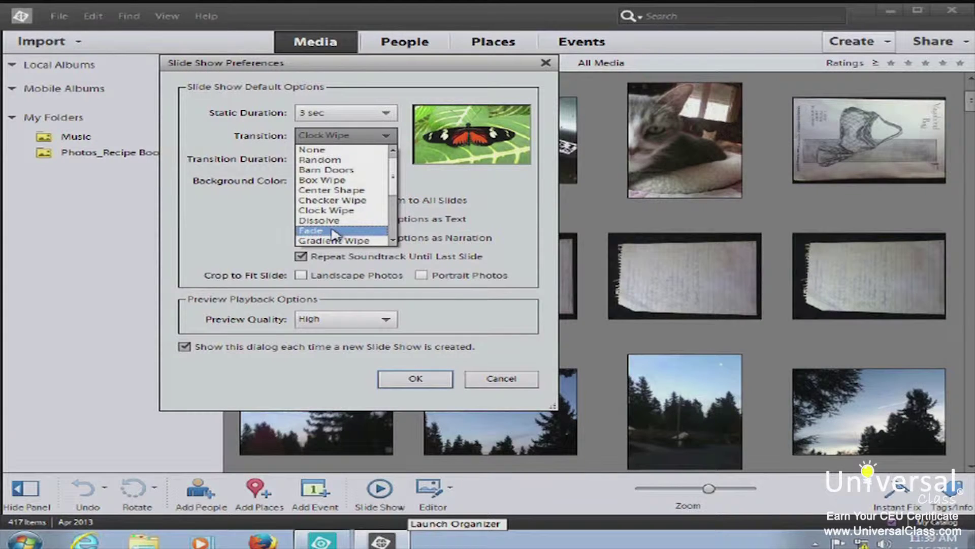
{"action": "left_click", "coordinate": [333, 231]}
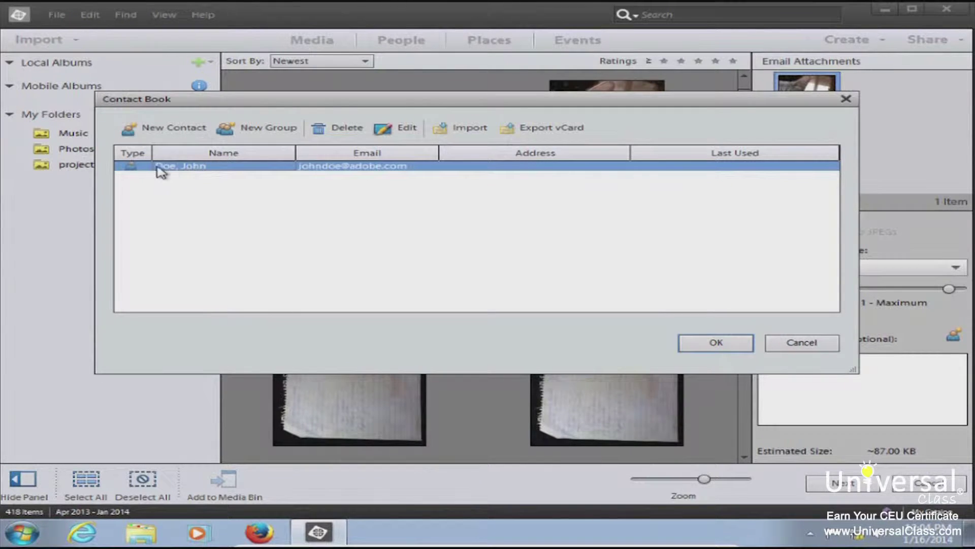
Deselect the contact in the Contact Book list
{"action": "left_click", "coordinate": [389, 202]}
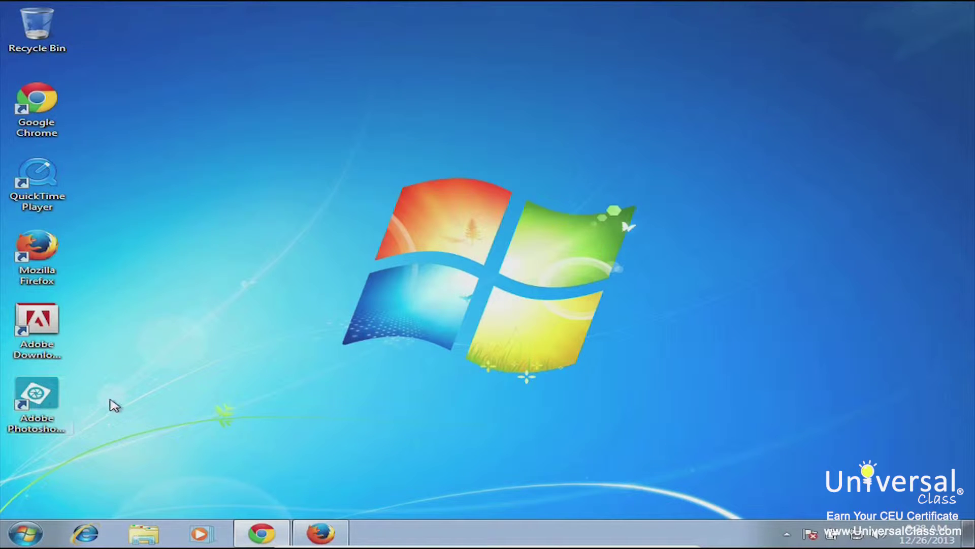
Launch Photoshop Elements 12 from its desktop shortcut and bring up the startup launch settings
{"action": "left_click", "coordinate": [41, 401]}
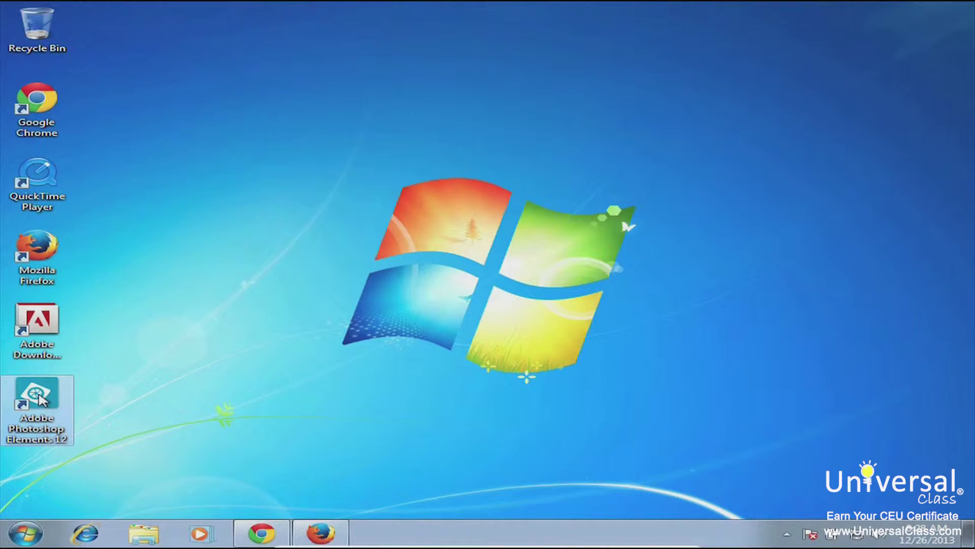
{"action": "right_click", "coordinate": [42, 402]}
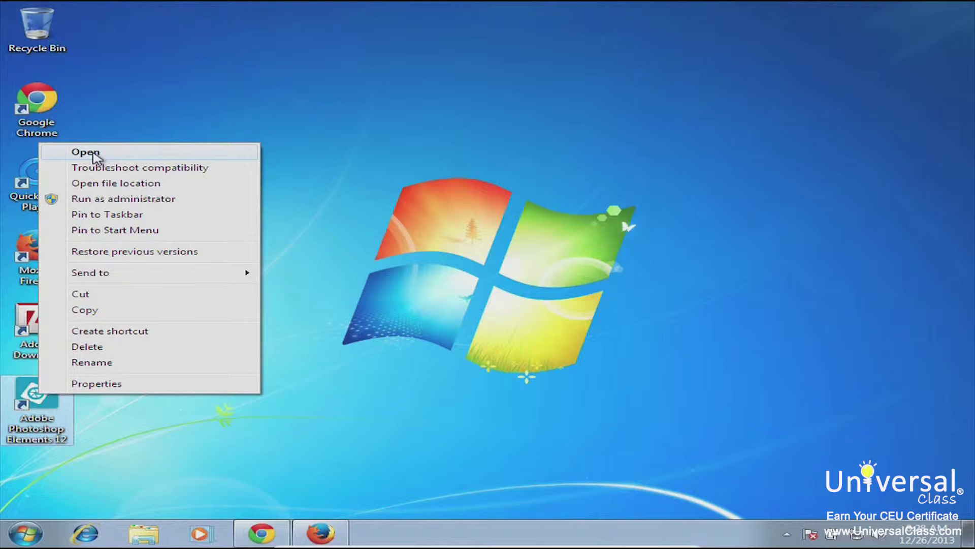
{"action": "left_click", "coordinate": [427, 318]}
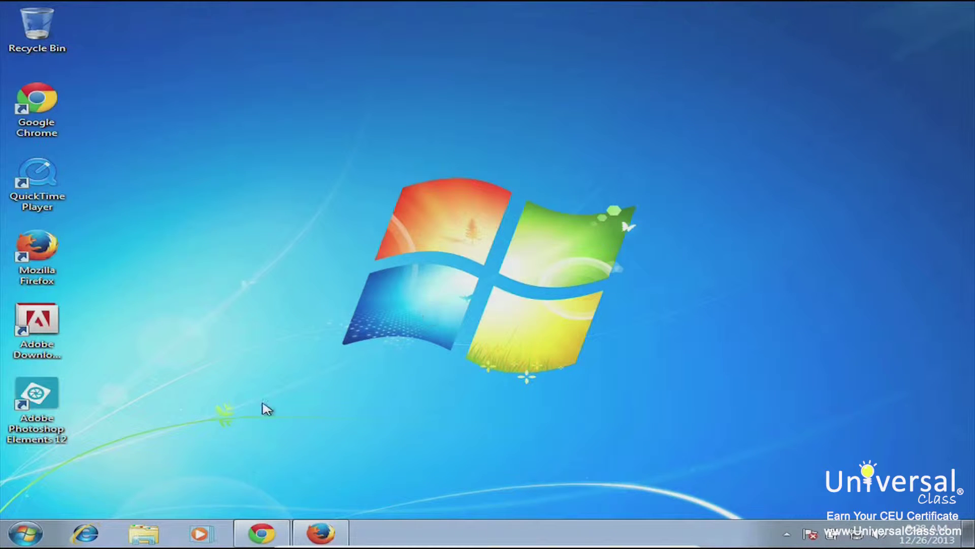
{"action": "double_click", "coordinate": [55, 394]}
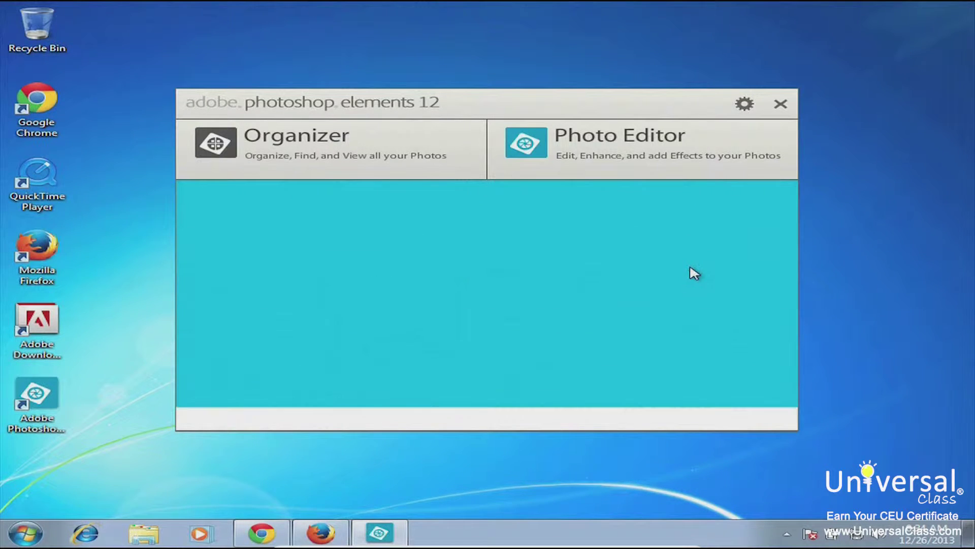
{"action": "left_click", "coordinate": [745, 105]}
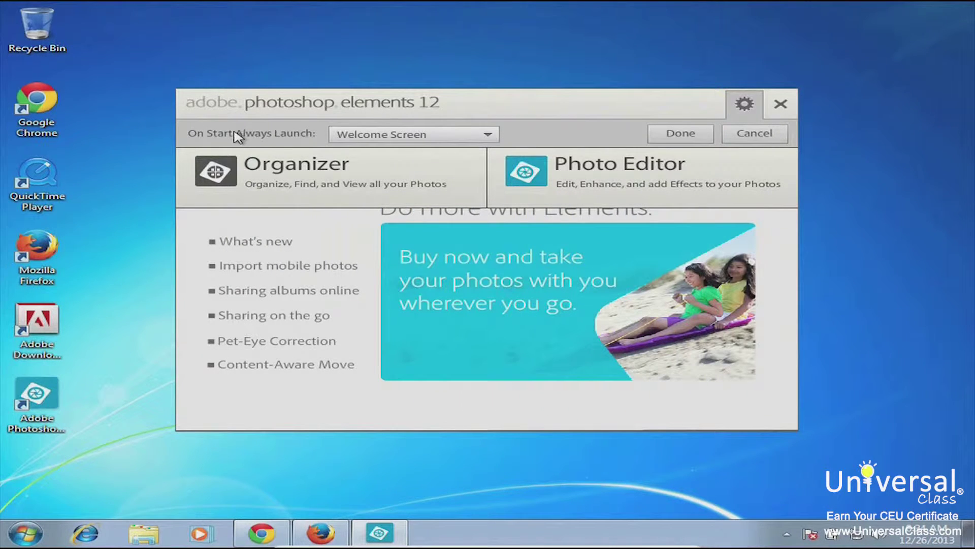
Keep Welcome Screen as the On Start Always Launch choice and confirm with Done
{"action": "left_click", "coordinate": [399, 138]}
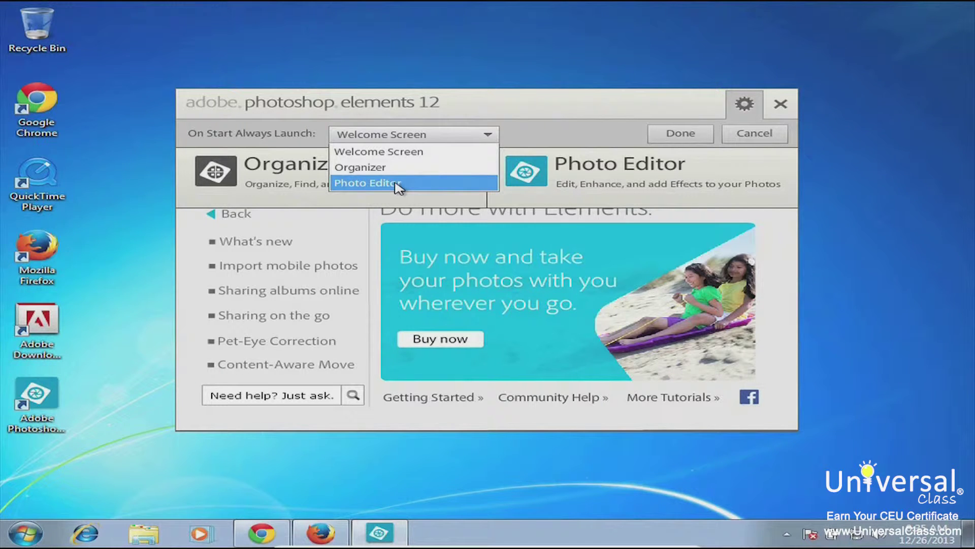
{"action": "left_click", "coordinate": [405, 154]}
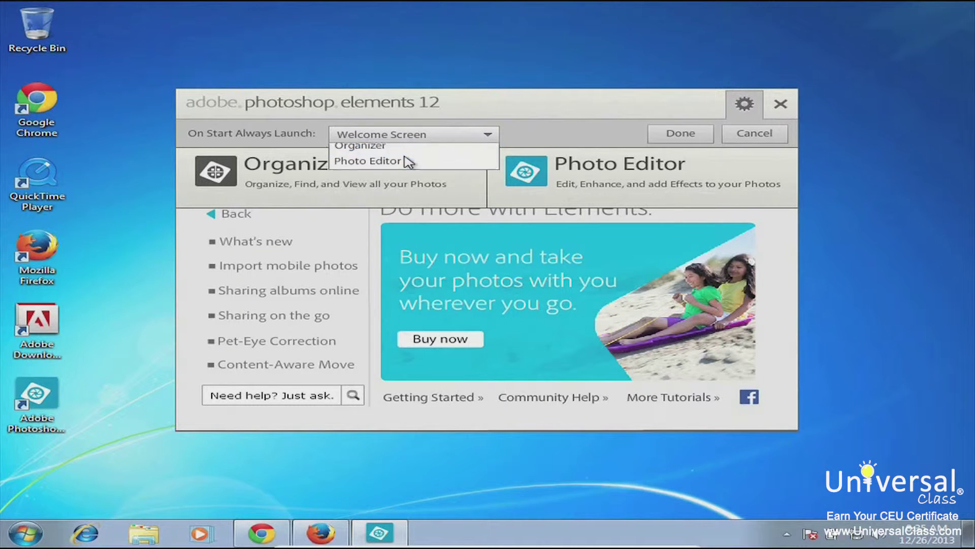
{"action": "left_click", "coordinate": [680, 135]}
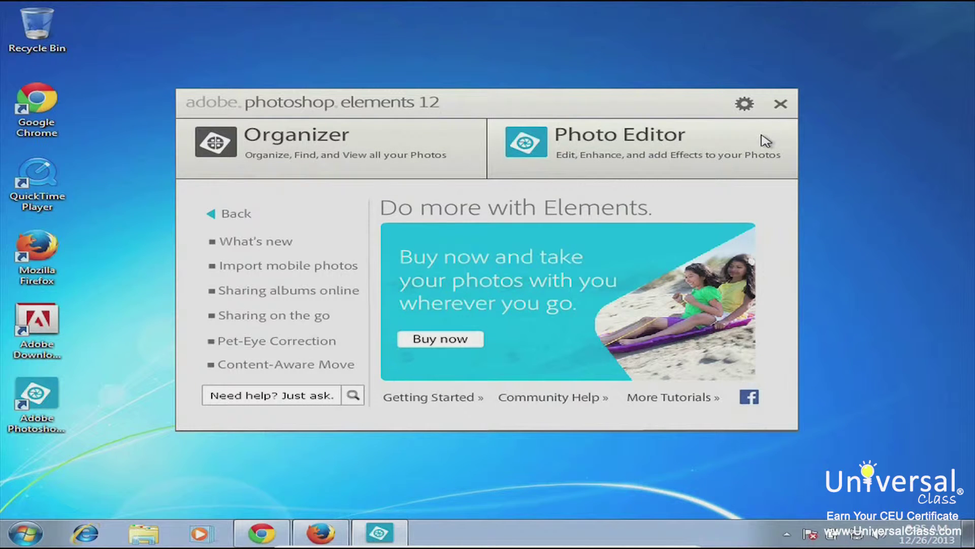
{"action": "left_click", "coordinate": [781, 105]}
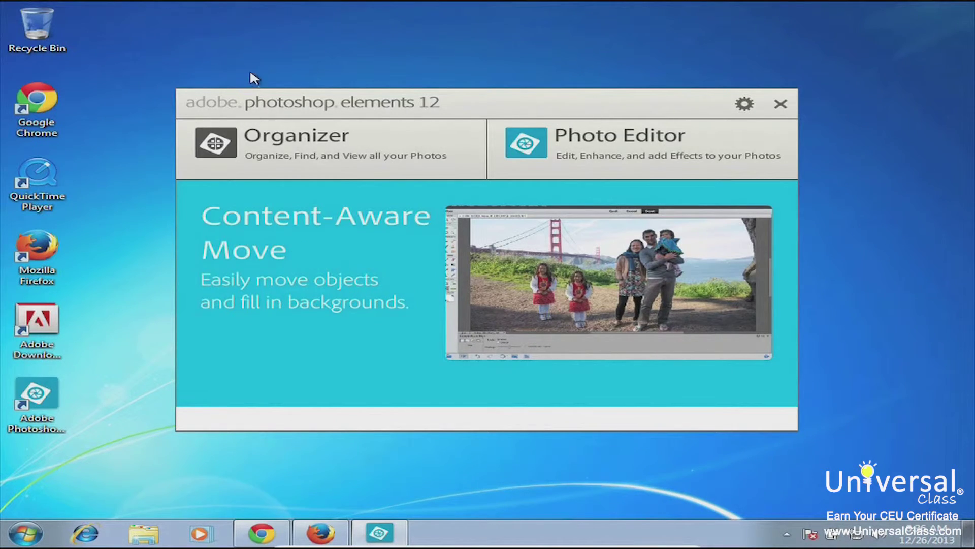
Open the Organizer from the Welcome Screen and step through its People, Places and Events views
{"action": "left_click", "coordinate": [285, 156]}
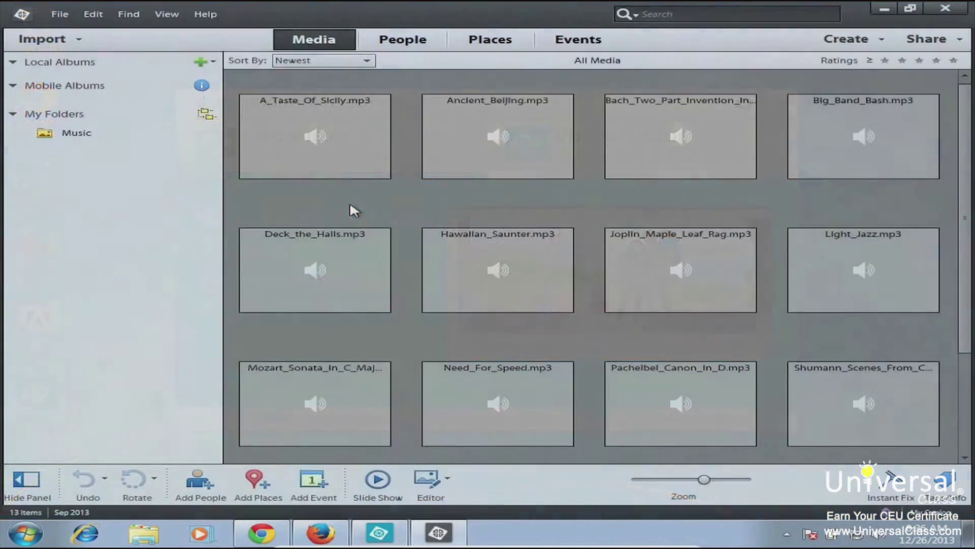
{"action": "left_click", "coordinate": [406, 43]}
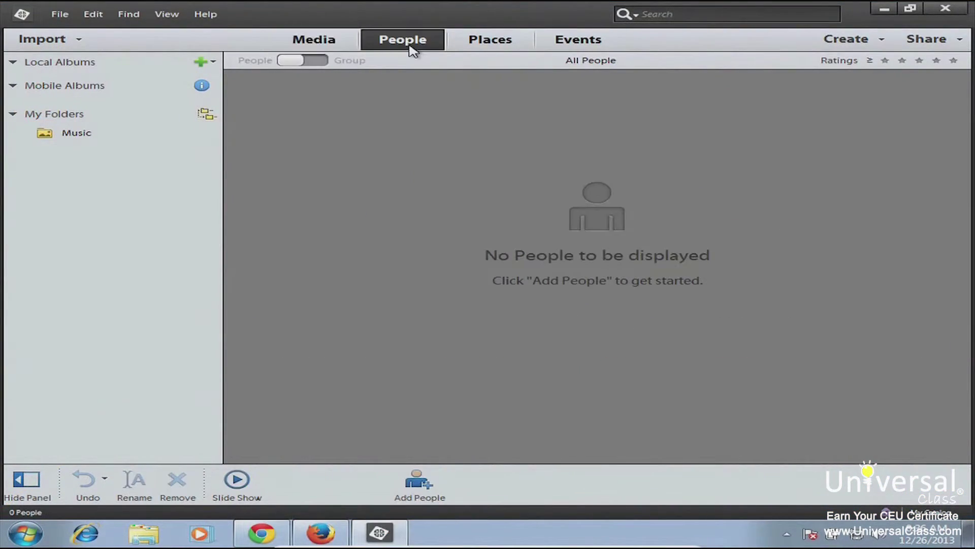
{"action": "left_click", "coordinate": [495, 43]}
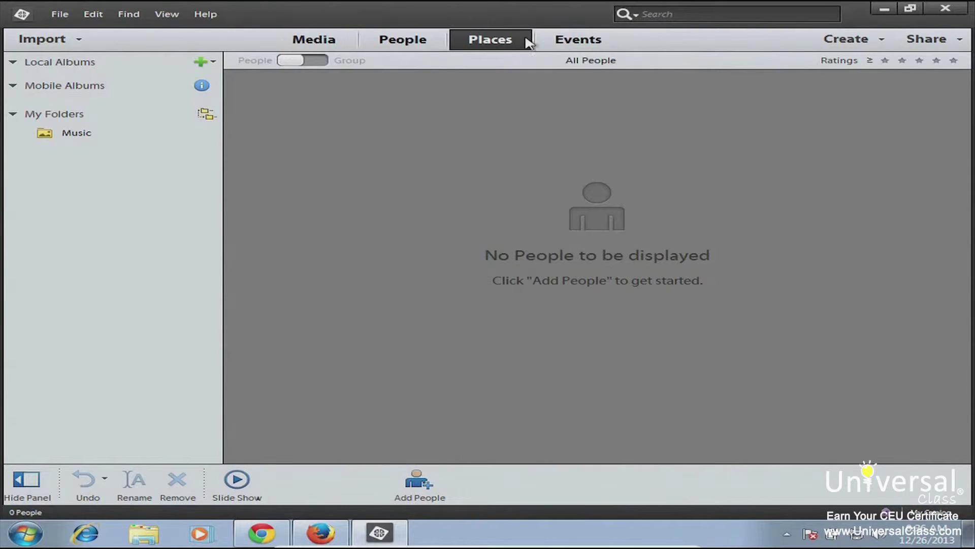
{"action": "left_click", "coordinate": [591, 42]}
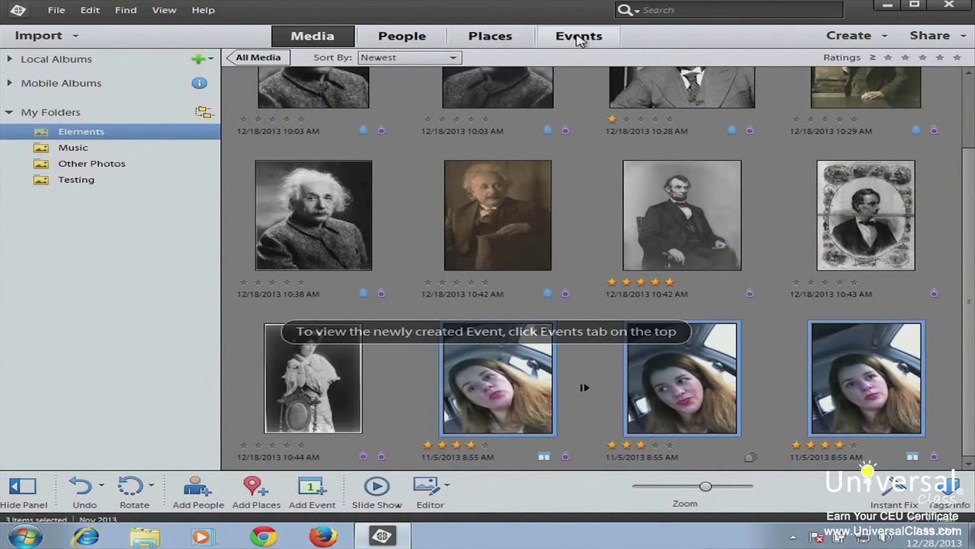
Show the Events view, then switch the editor to Guided edits and collapse Photo Effects
{"action": "left_click", "coordinate": [579, 36]}
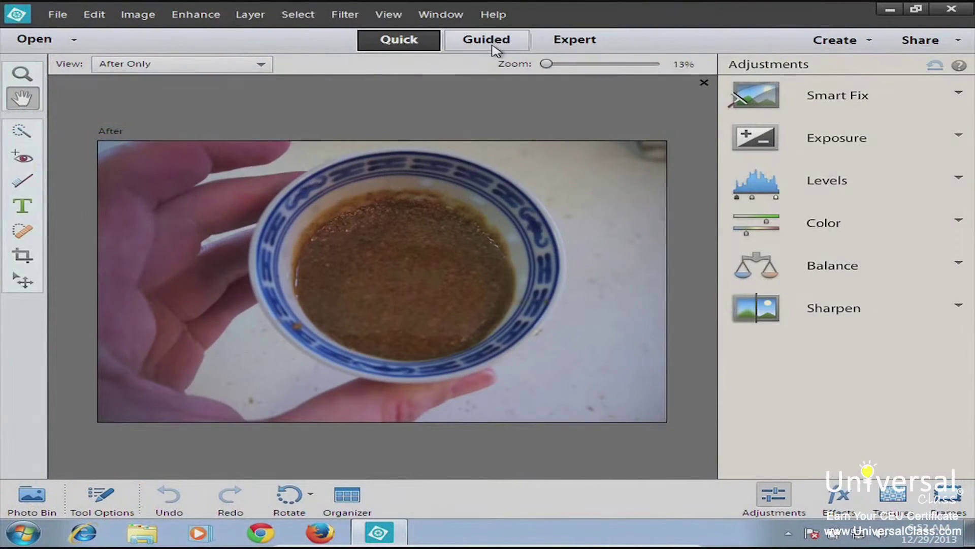
{"action": "left_click", "coordinate": [579, 41]}
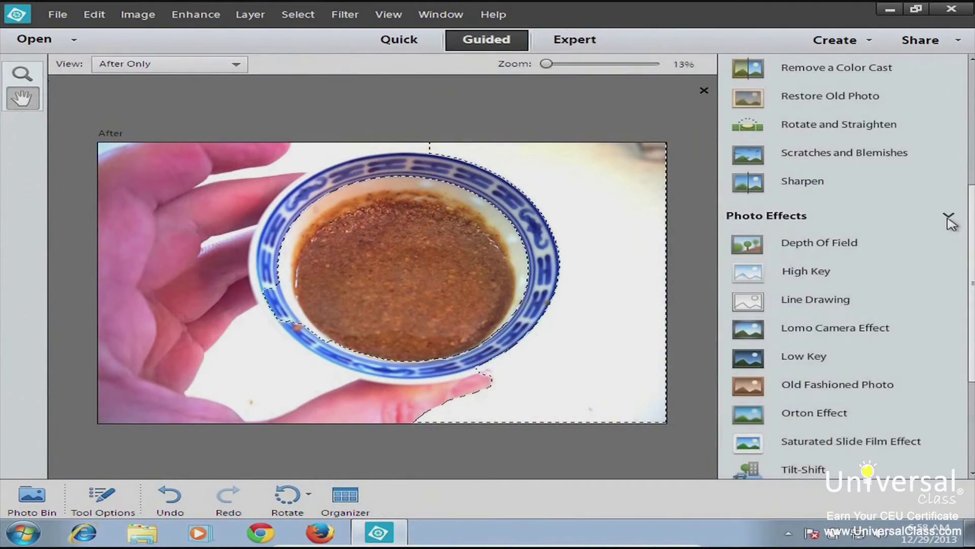
{"action": "left_click", "coordinate": [949, 216]}
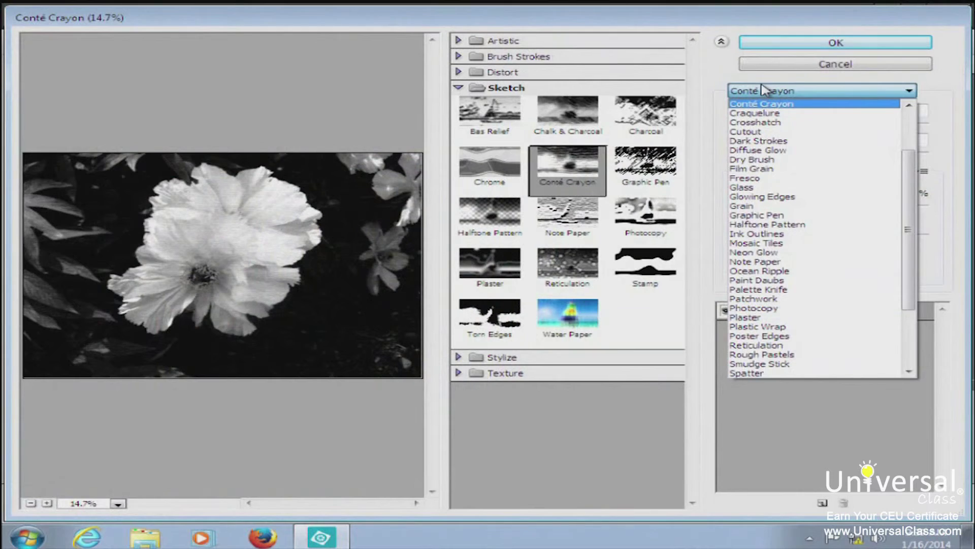
Keep Conté Crayon as the filter and open Refine Edge, moving its window aside
{"action": "left_click", "coordinate": [762, 103]}
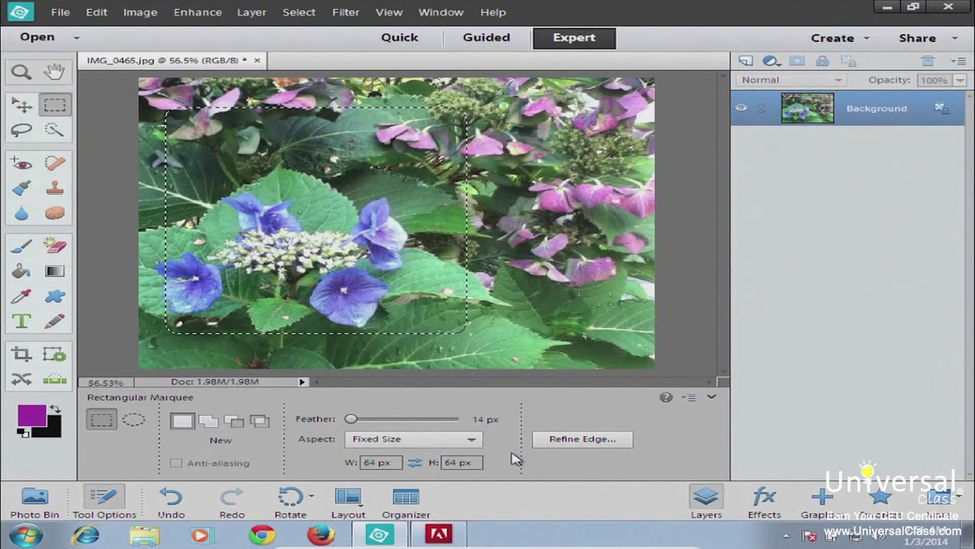
{"action": "left_click", "coordinate": [579, 440]}
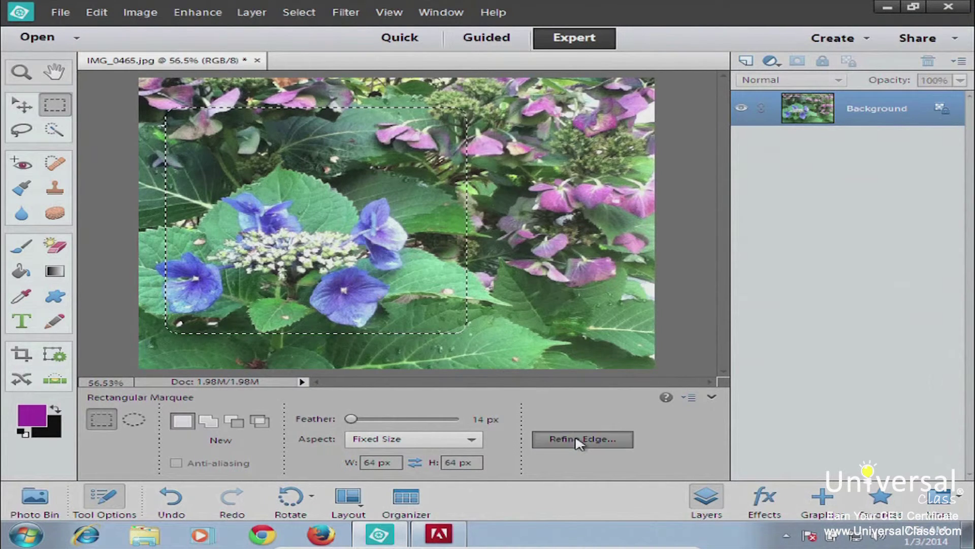
{"action": "left_click_drag", "start_coordinate": [609, 60], "coordinate": [721, 60]}
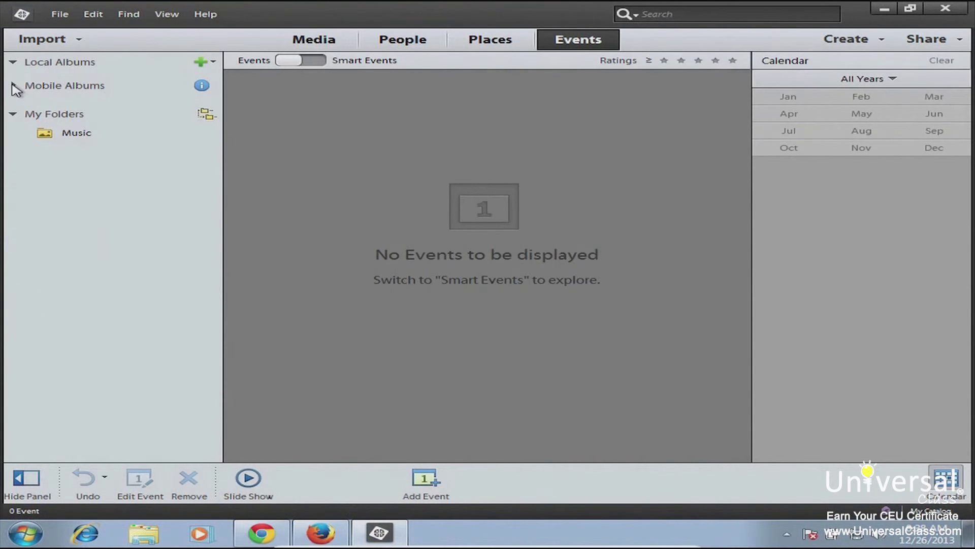
Expand Mobile Albums and open its sign-in information
{"action": "left_click", "coordinate": [13, 86]}
{"action": "left_click", "coordinate": [202, 86]}
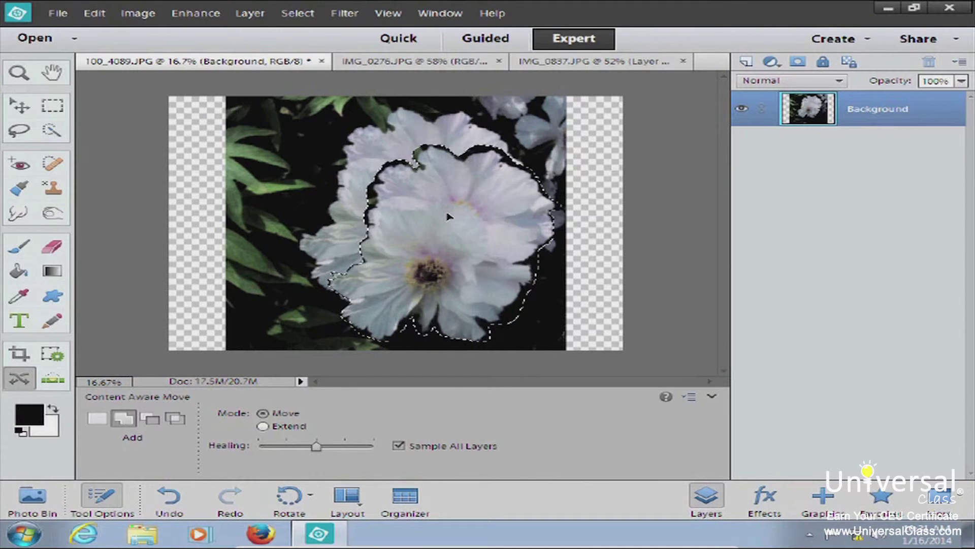
Drag the selected white flower in 100_4089.JPG a few pixels right with Content-Aware Move
{"action": "left_click_drag", "start_coordinate": [449, 217], "coordinate": [453, 215]}
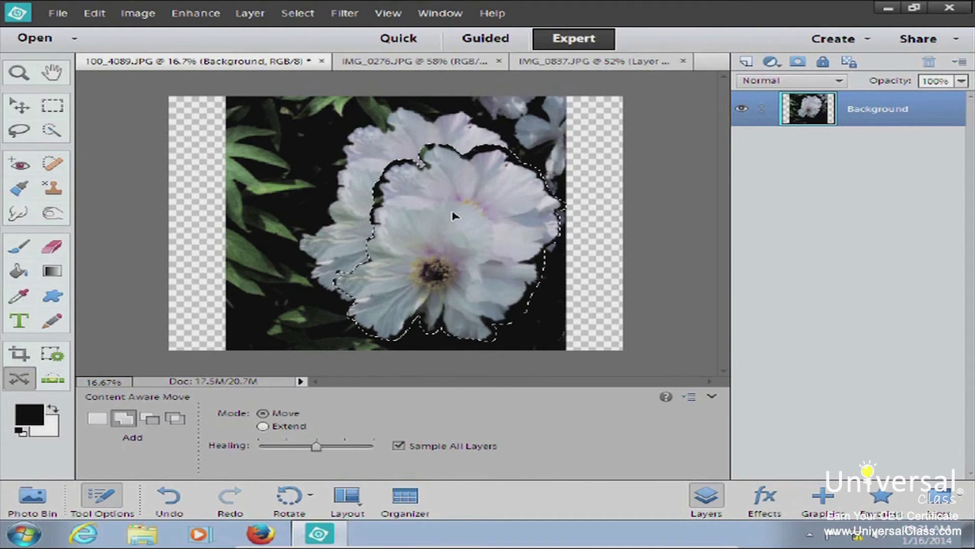